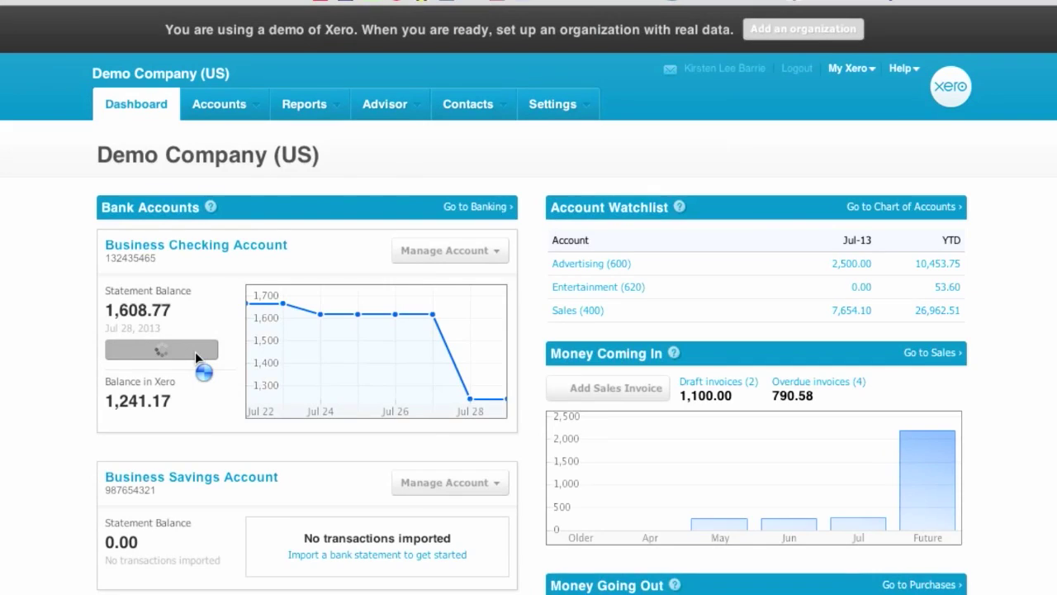
# Open the list of bank statement lines to reconcile for the Business Checking Account.
pyautogui.click(195, 351)
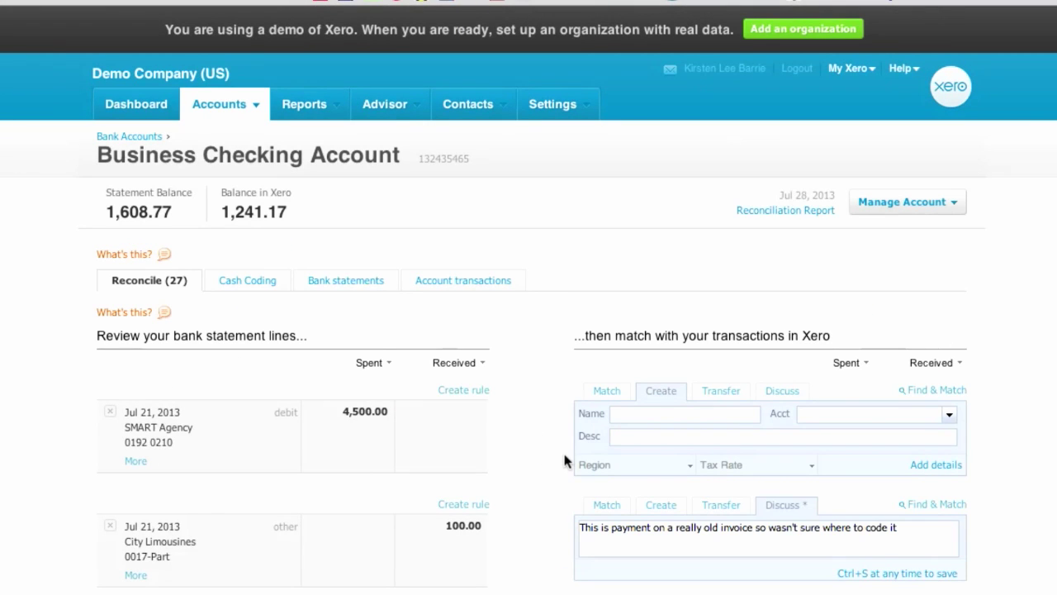
pyautogui.scroll(-1, 565, 460)
pyautogui.scroll(-5, 564, 455)
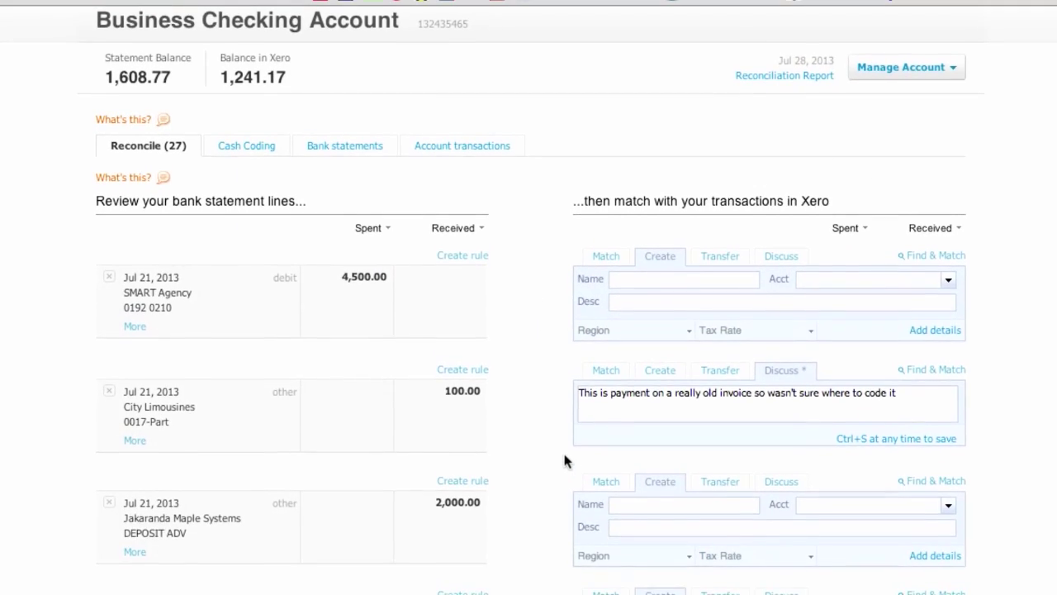
pyautogui.scroll(-3, 554, 454)
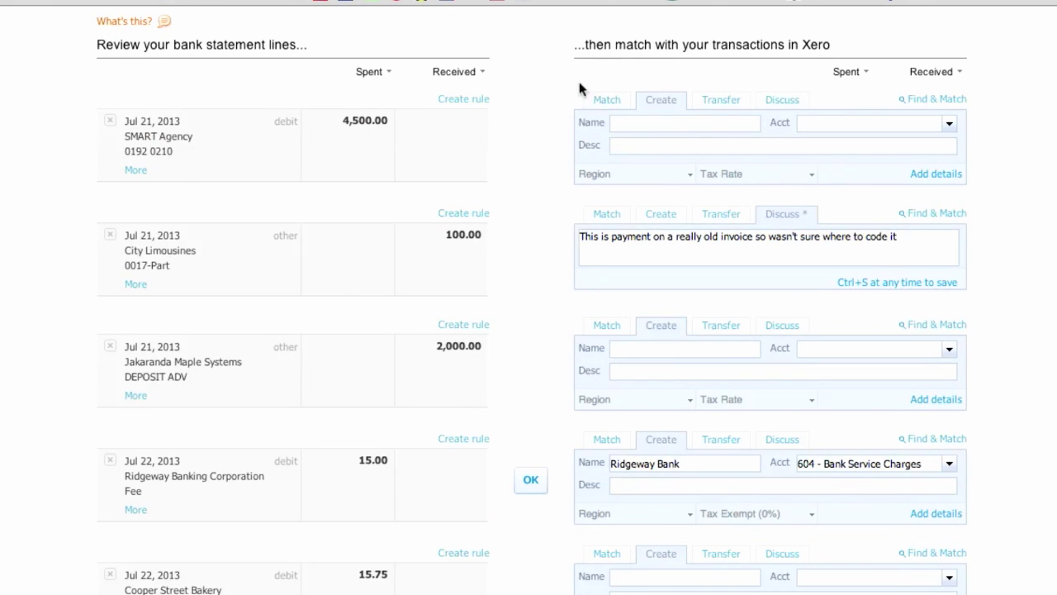
# Reconcile the 4,500.00 SMART Agency statement line against the existing SMART Agency transactions SM0195 and SM0210.
pyautogui.click(607, 101)
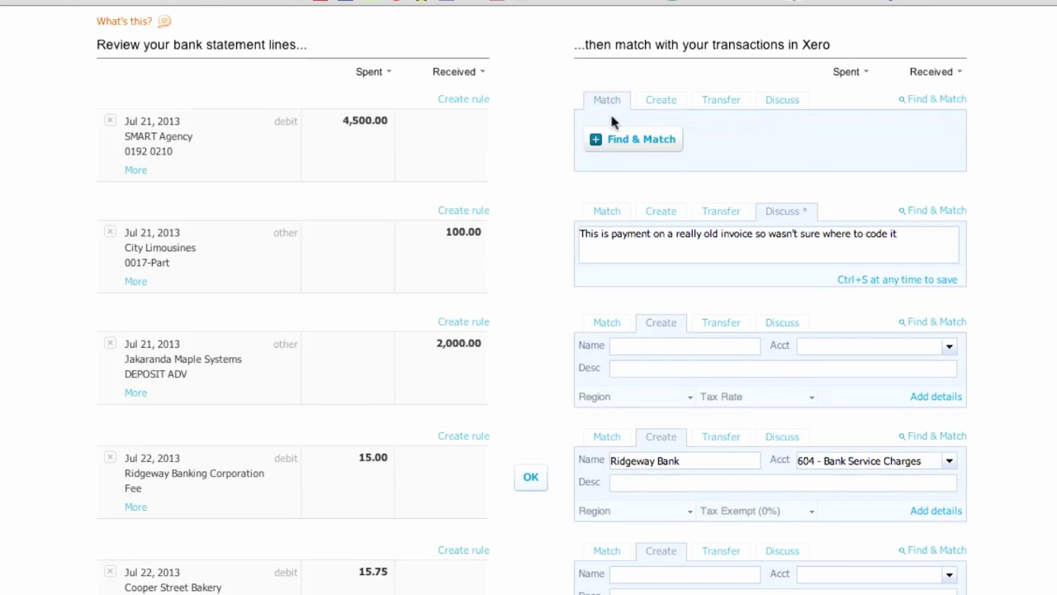
pyautogui.click(629, 147)
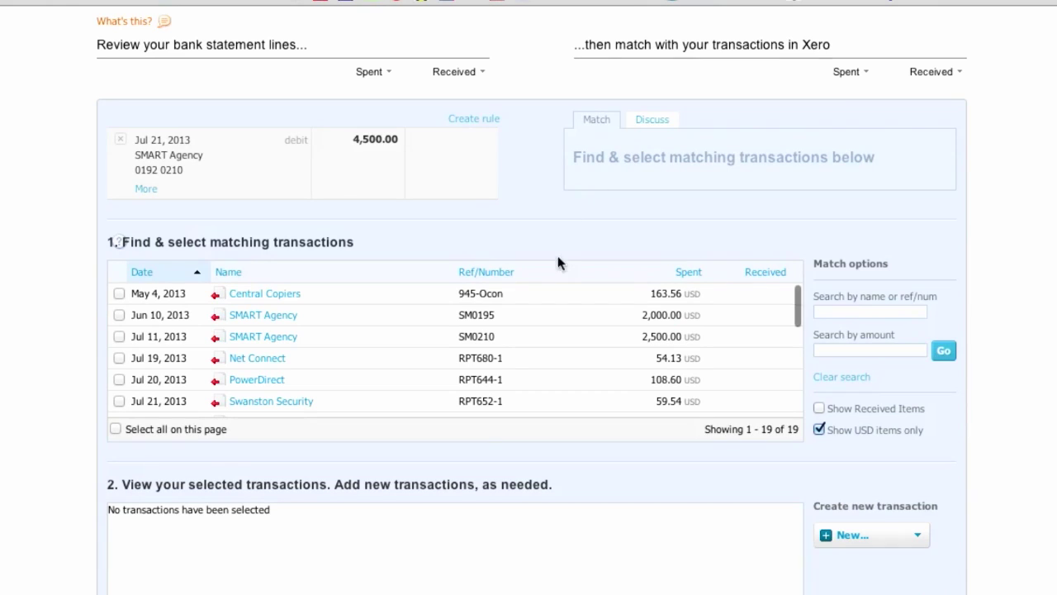
pyautogui.click(120, 315)
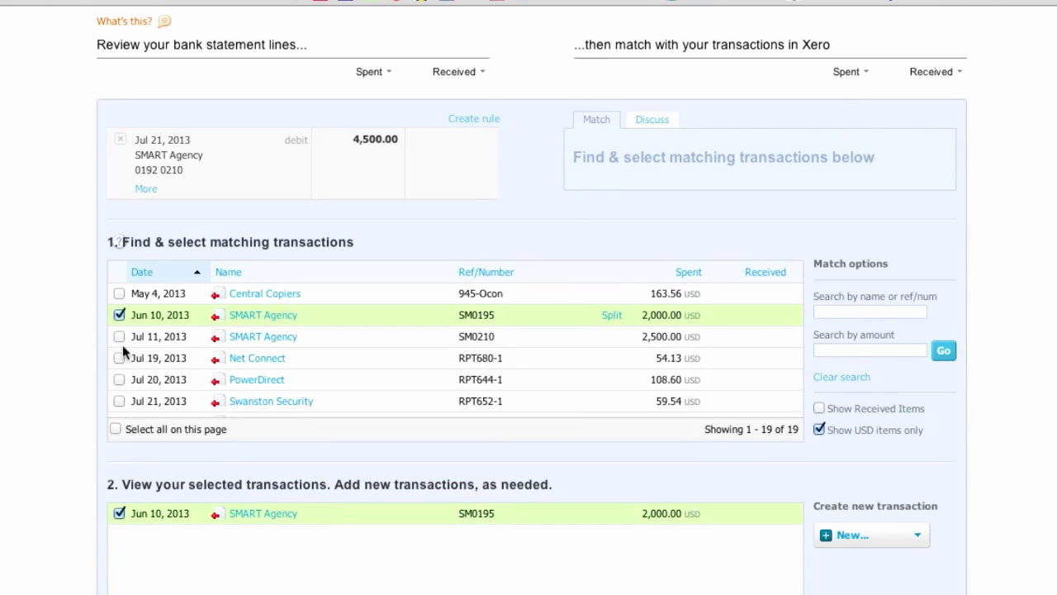
pyautogui.click(119, 336)
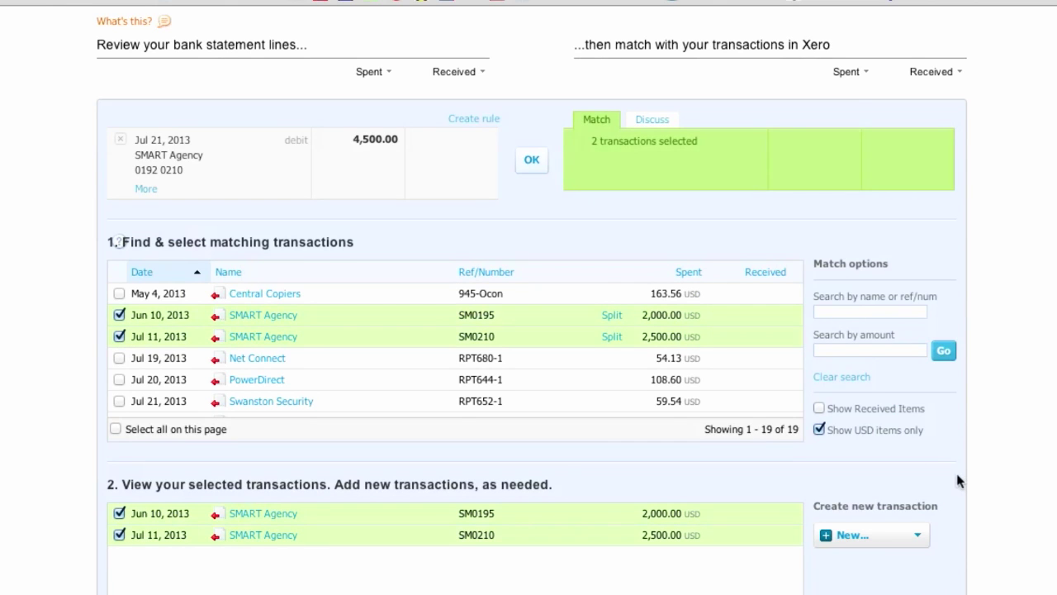
pyautogui.scroll(2, 980, 458)
pyautogui.scroll(-5, 980, 459)
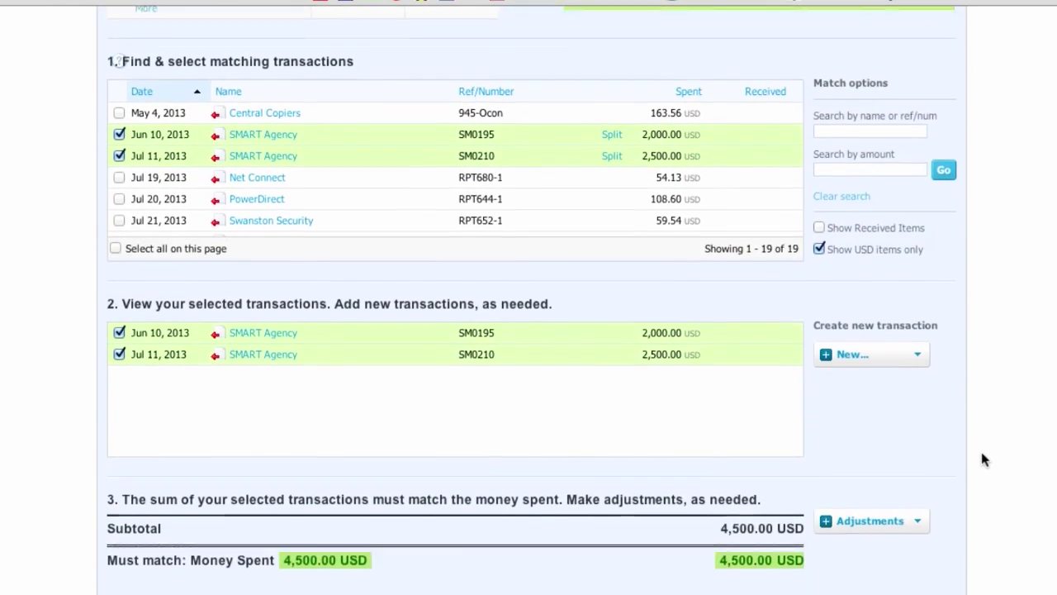
pyautogui.scroll(-2, 983, 460)
pyautogui.click(780, 566)
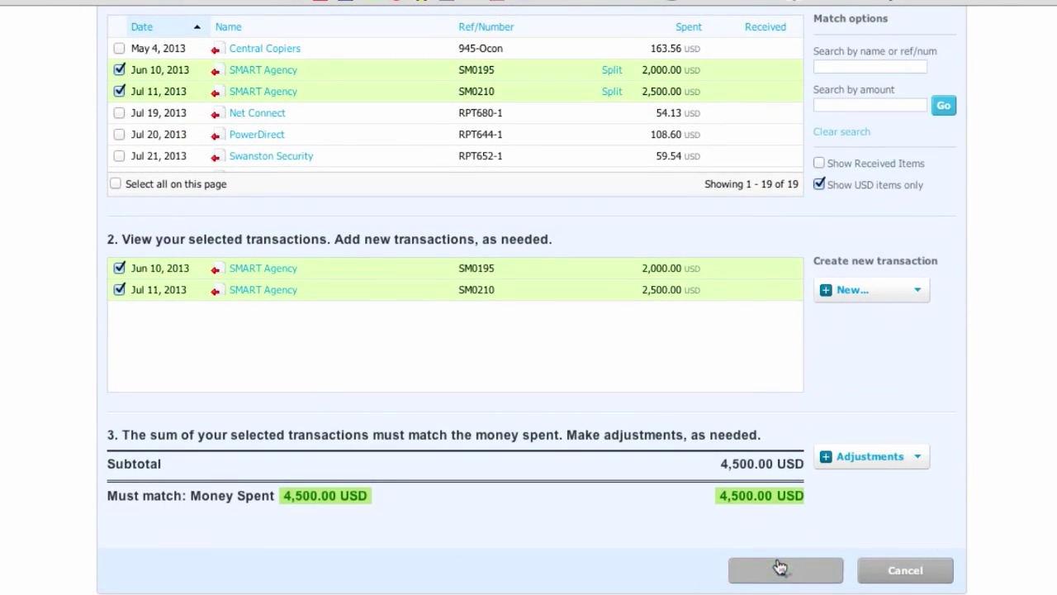
# Reconcile the 15.00 Ridgeway Banking Corporation fee using the suggested Ridgeway Bank contact and 604 - Bank Service Charges account.
pyautogui.scroll(-6, 805, 368)
pyautogui.scroll(12, 806, 369)
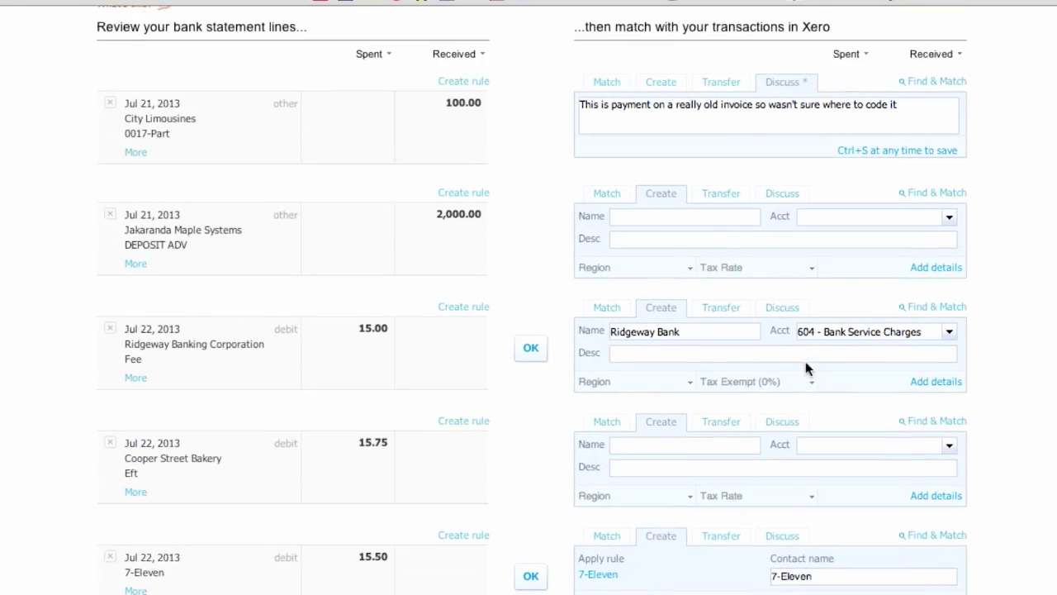
pyautogui.scroll(2, 805, 364)
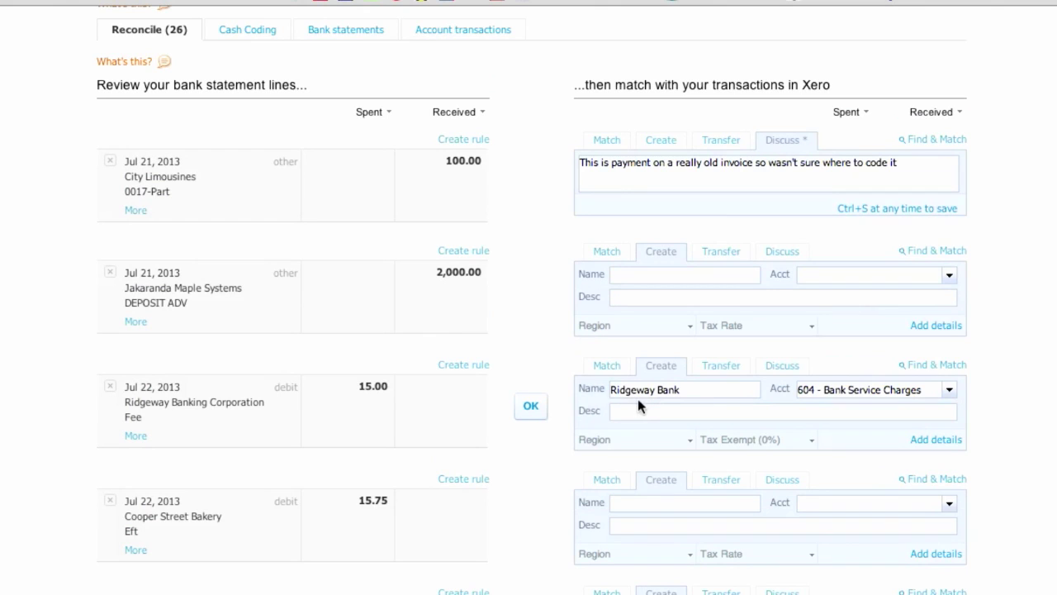
pyautogui.click(527, 409)
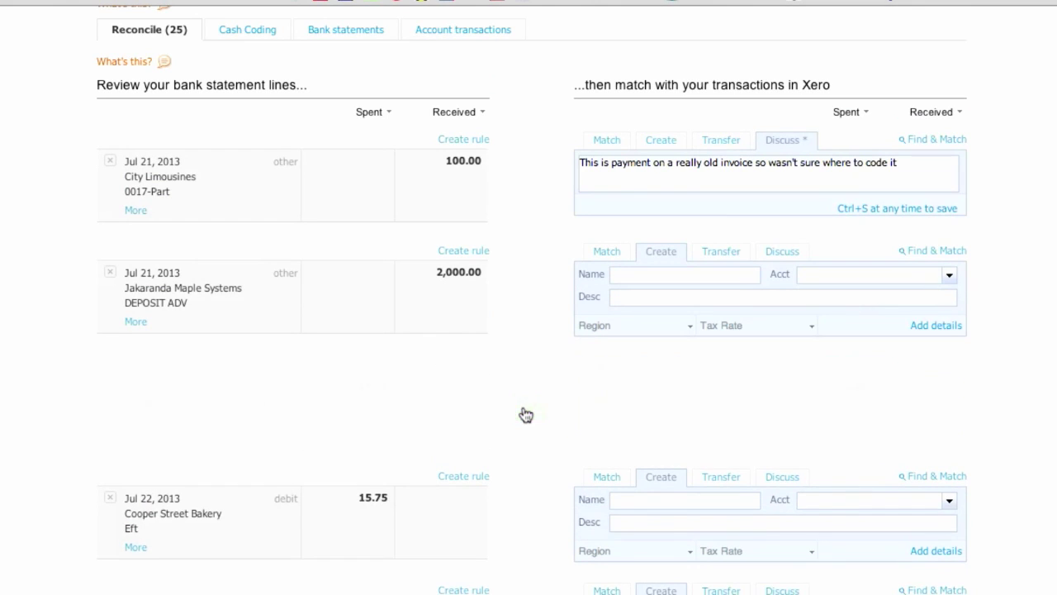
# Accept the 7-Eleven bank rule for the 15.50 line and the suggested Gateway Motors payment match for the 411.35 line.
pyautogui.scroll(1, 522, 326)
pyautogui.scroll(-1, 522, 325)
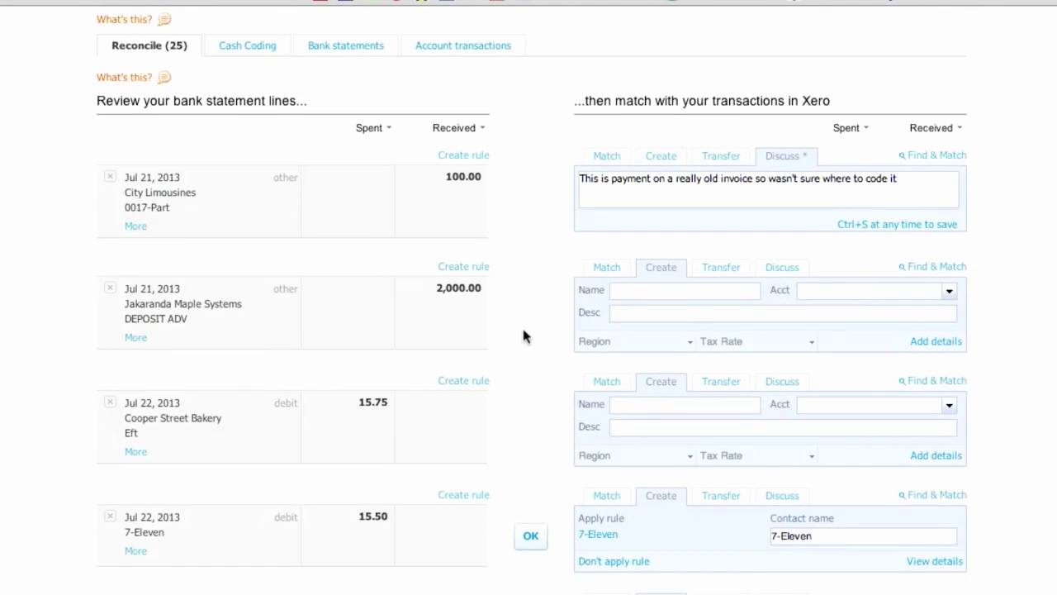
pyautogui.scroll(-4, 522, 332)
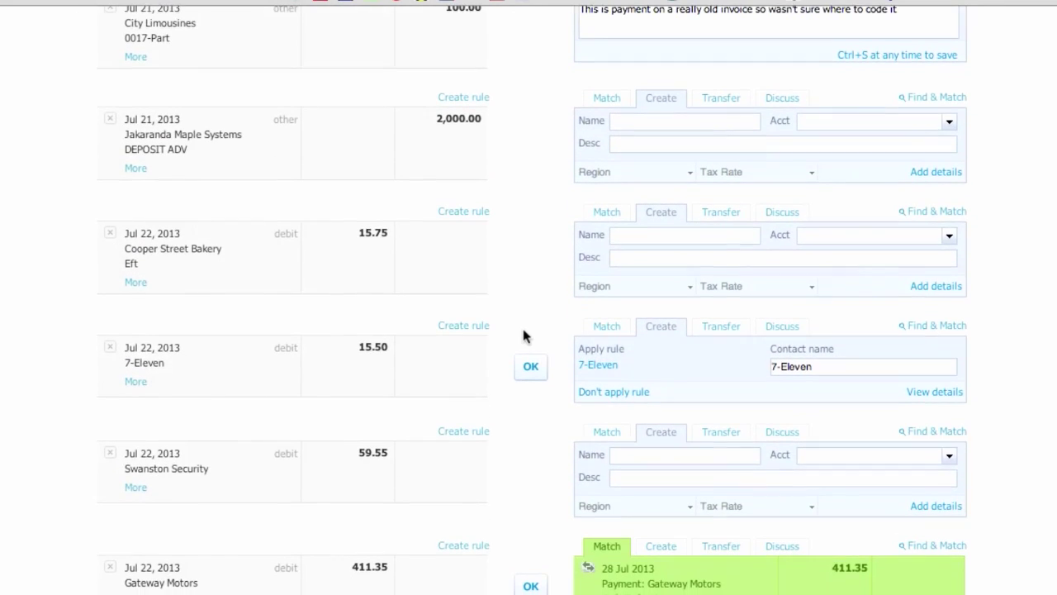
pyautogui.click(531, 371)
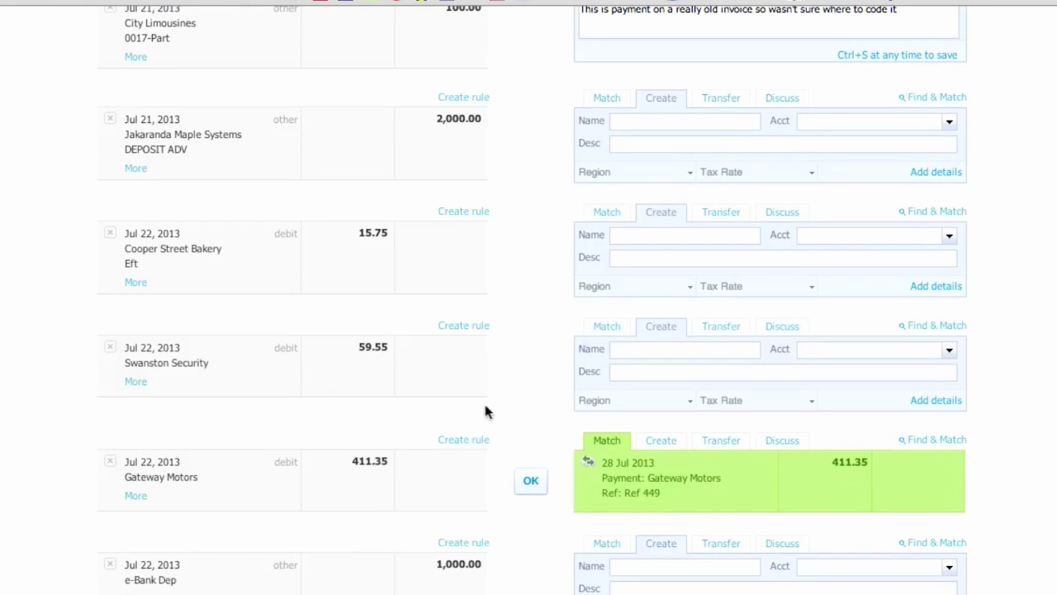
pyautogui.click(532, 481)
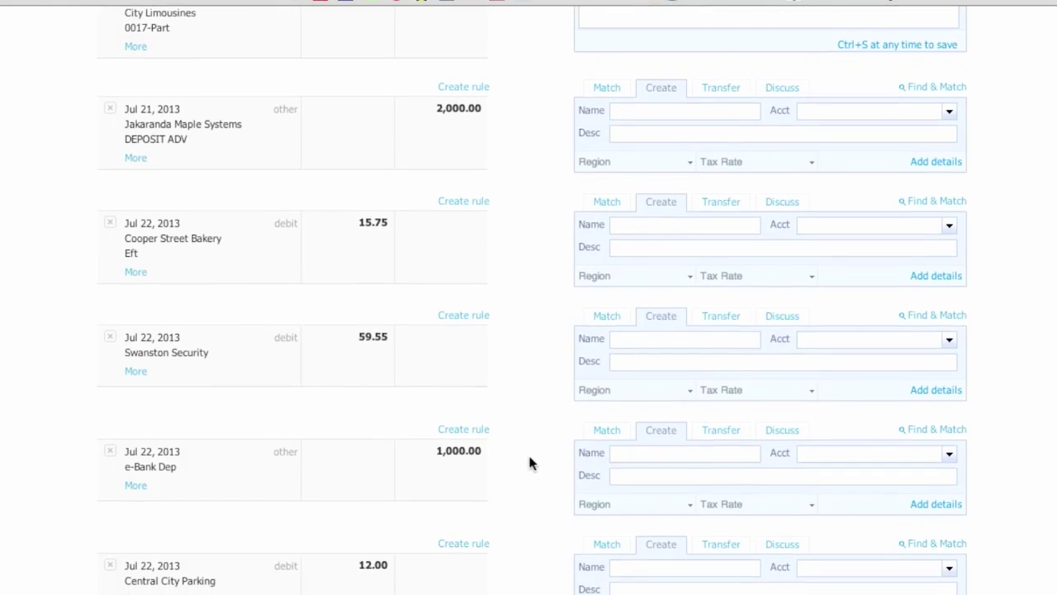
# Return to the dashboard and open the Sales overview from the Money Coming In section.
pyautogui.scroll(2, 497, 446)
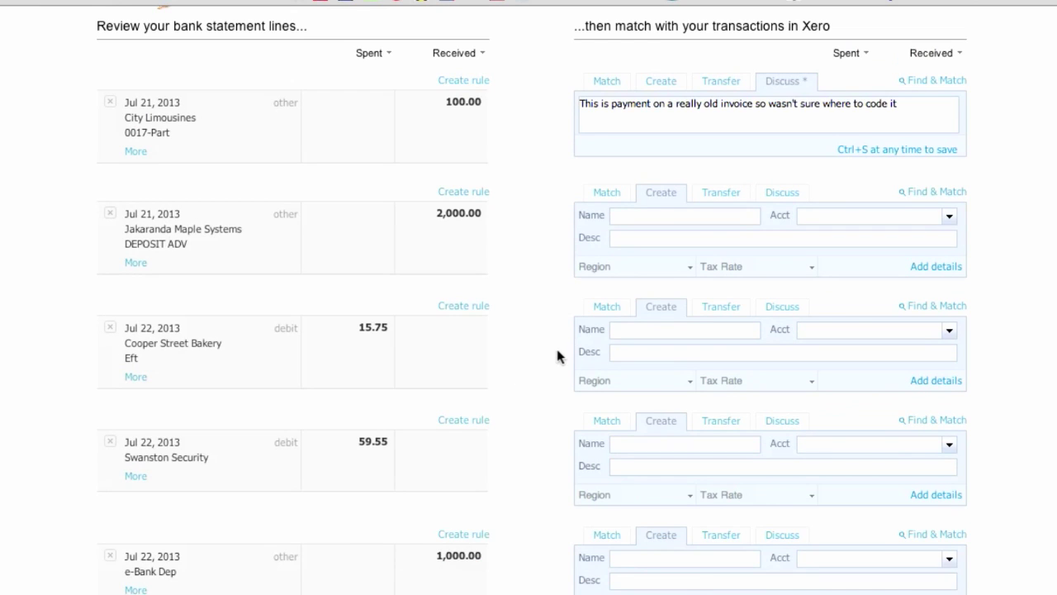
pyautogui.scroll(5, 558, 356)
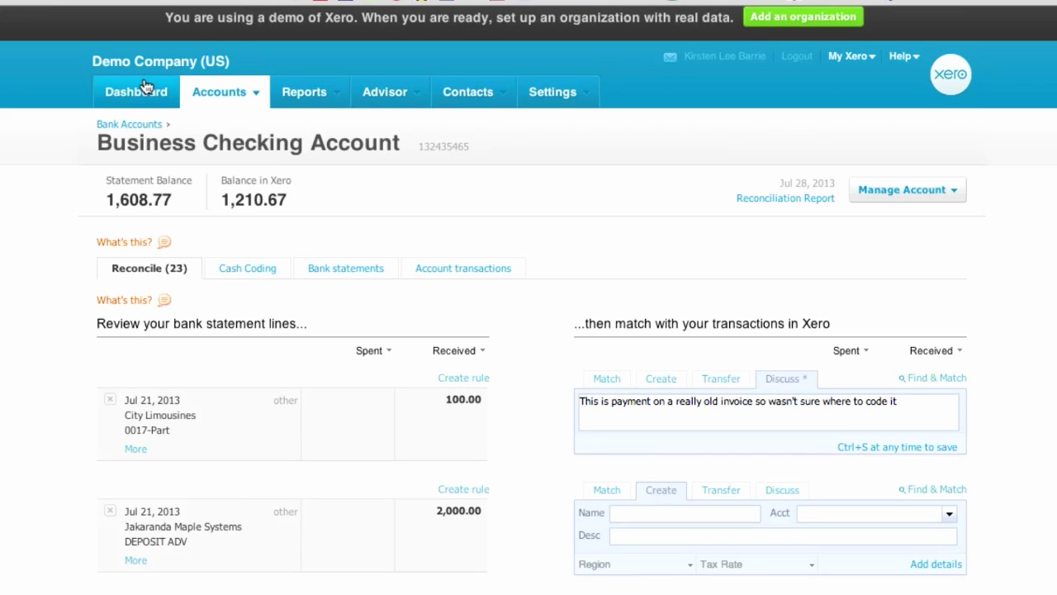
pyautogui.click(144, 89)
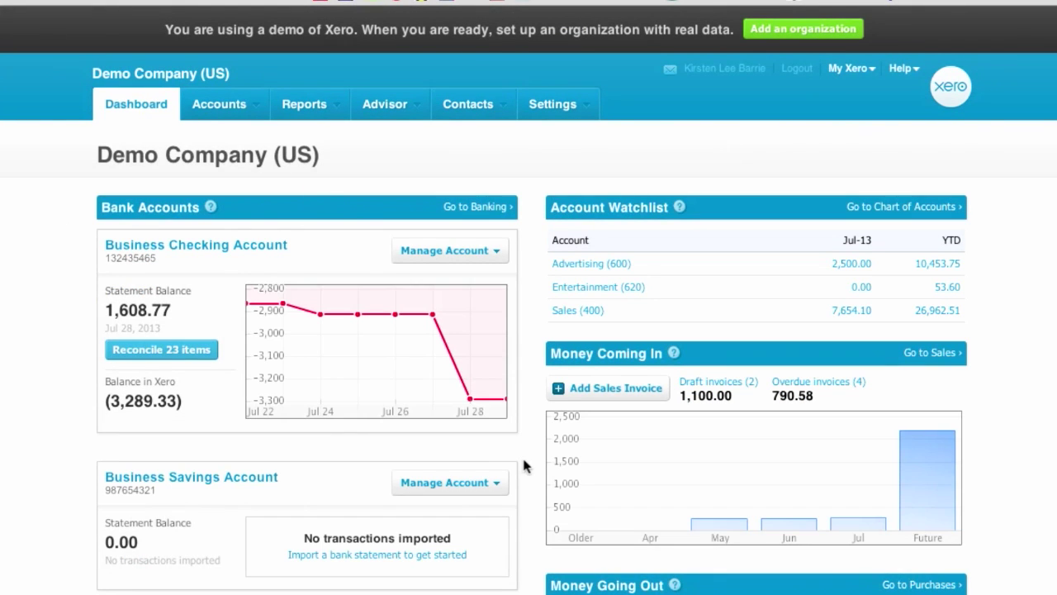
pyautogui.scroll(-3, 524, 460)
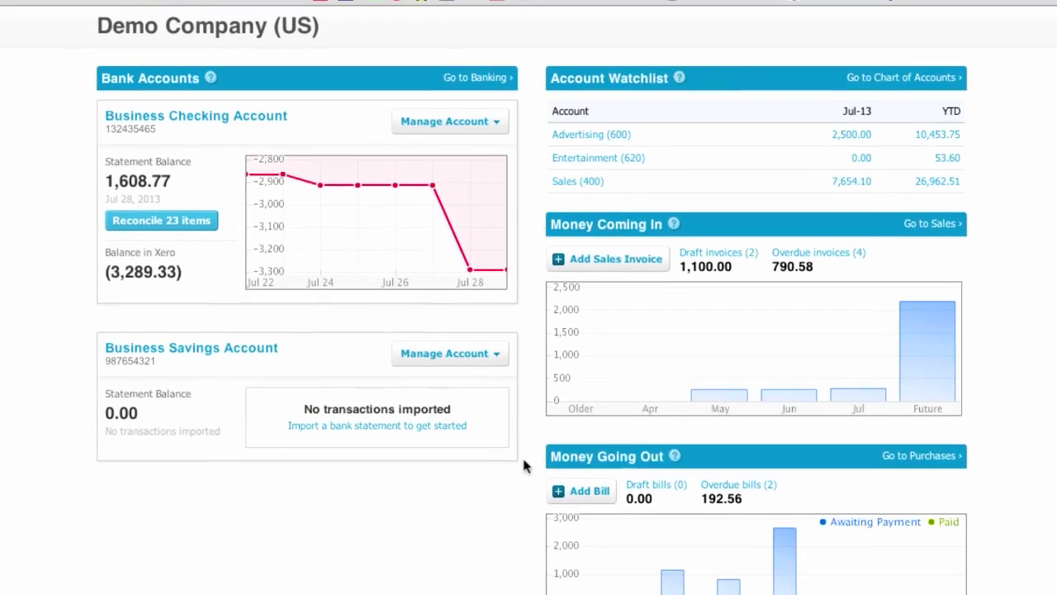
pyautogui.click(628, 232)
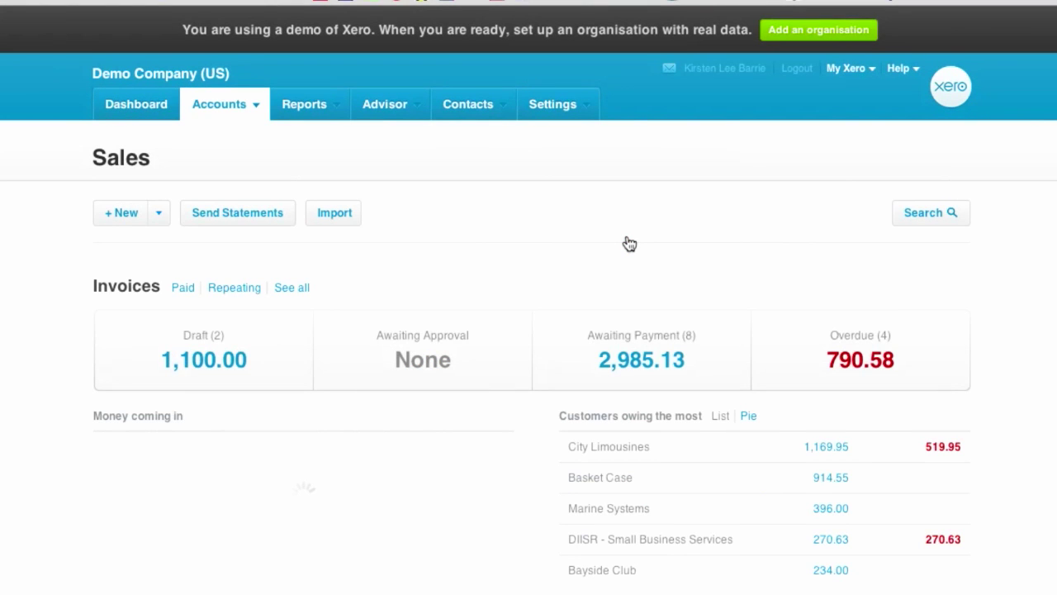
# Show the customers owing the most as a pie chart and inspect its slices.
pyautogui.scroll(-1, 629, 244)
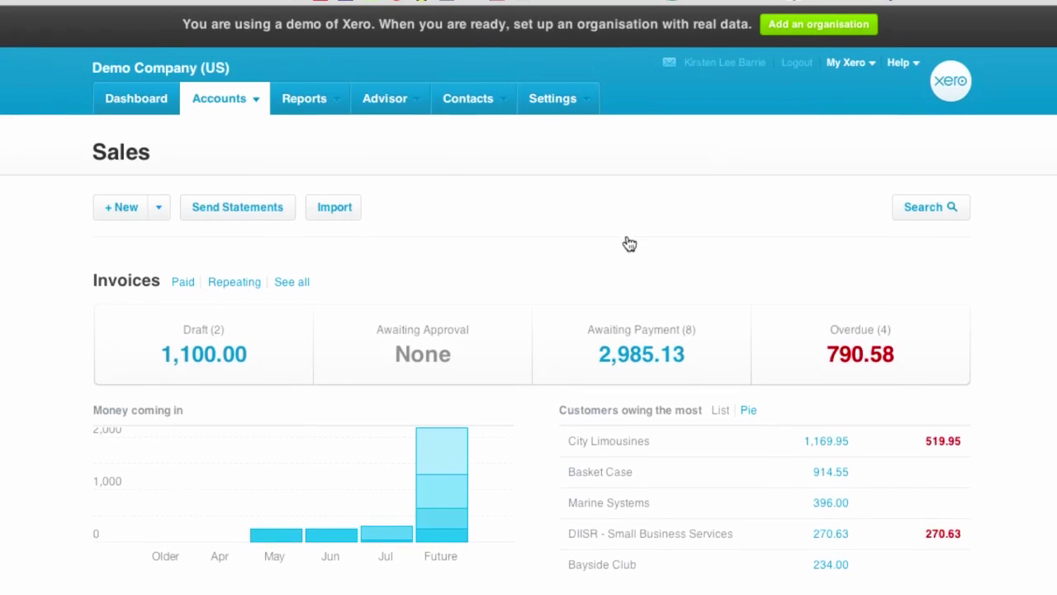
pyautogui.scroll(-1, 629, 244)
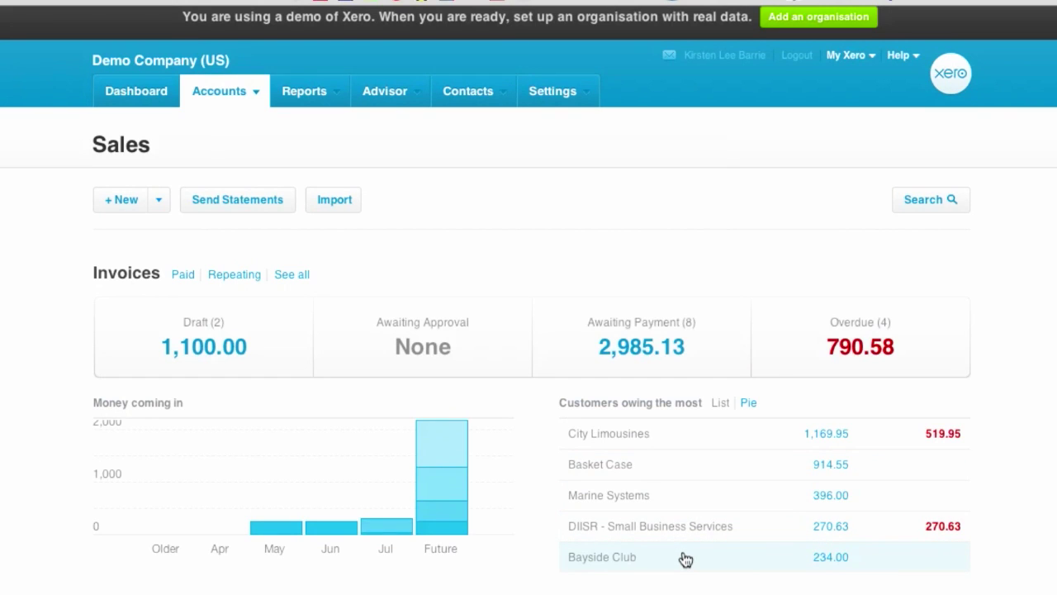
pyautogui.click(749, 404)
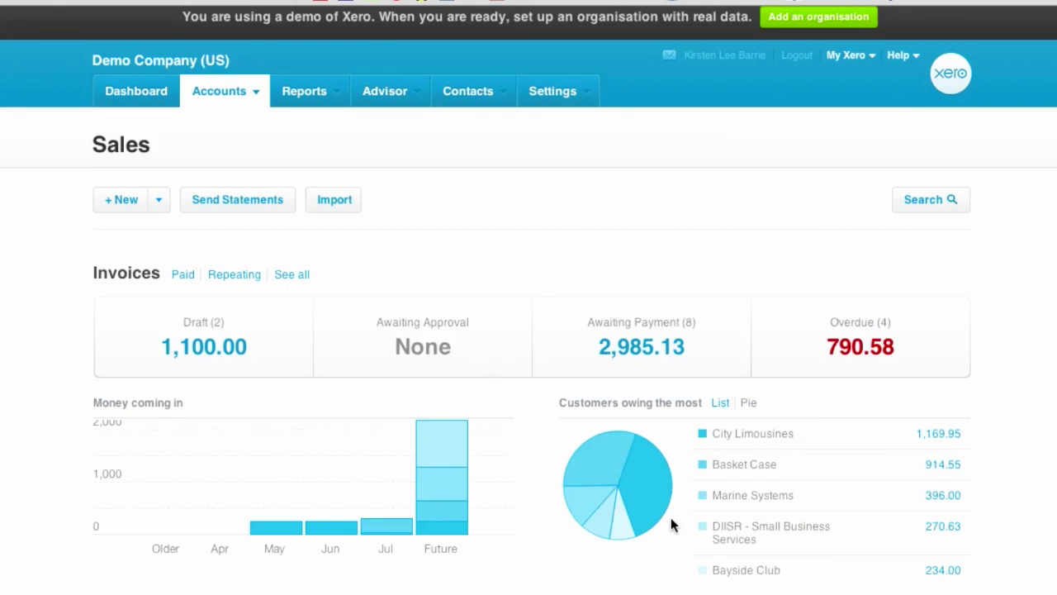
pyautogui.moveTo(655, 477)
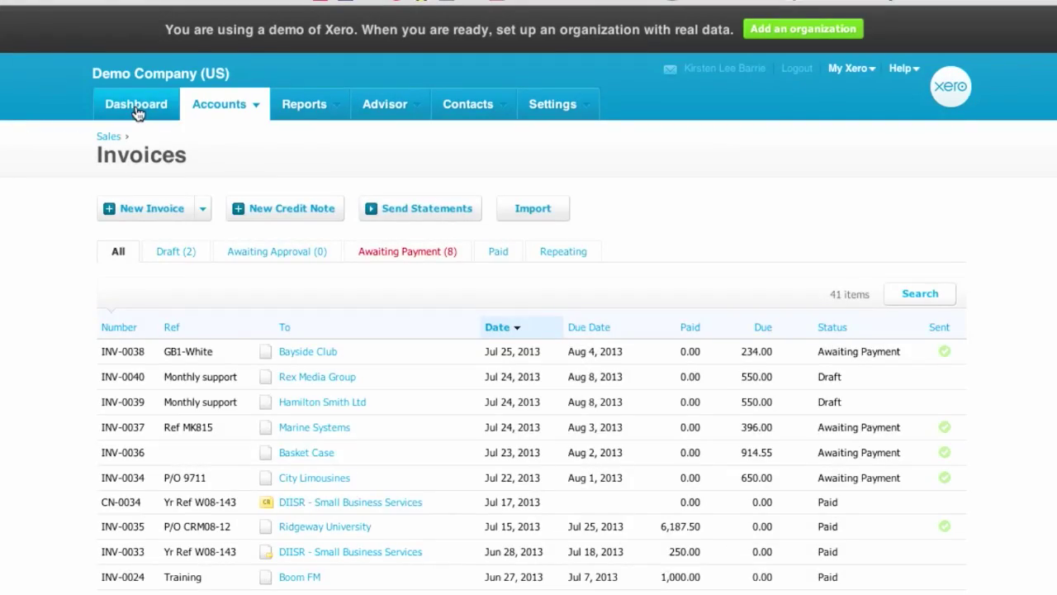
# Return to the dashboard and open the Purchases overview from the Money Going Out section.
pyautogui.click(137, 111)
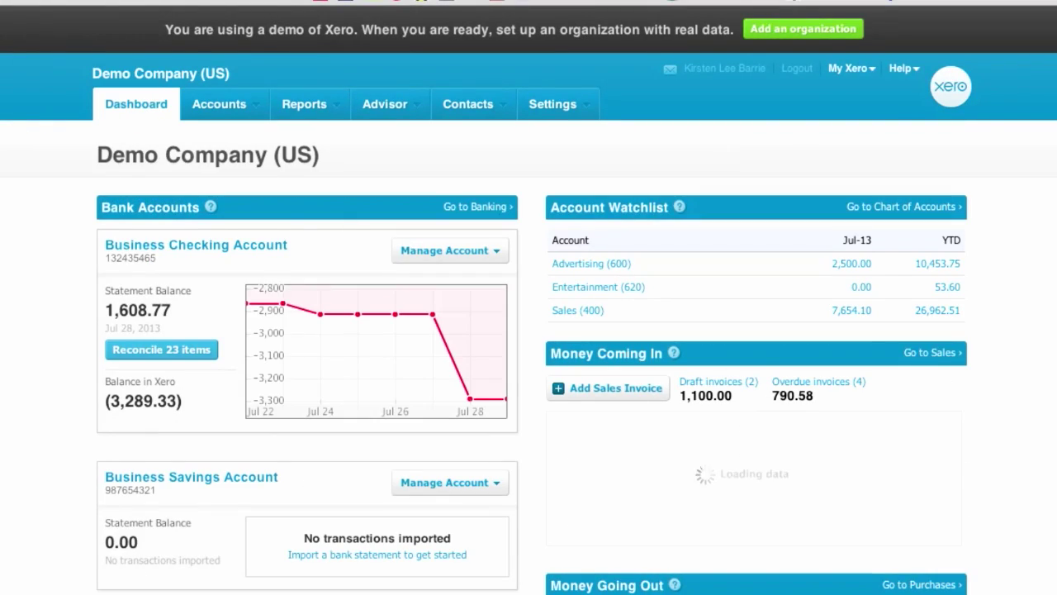
pyautogui.scroll(-5, 830, 371)
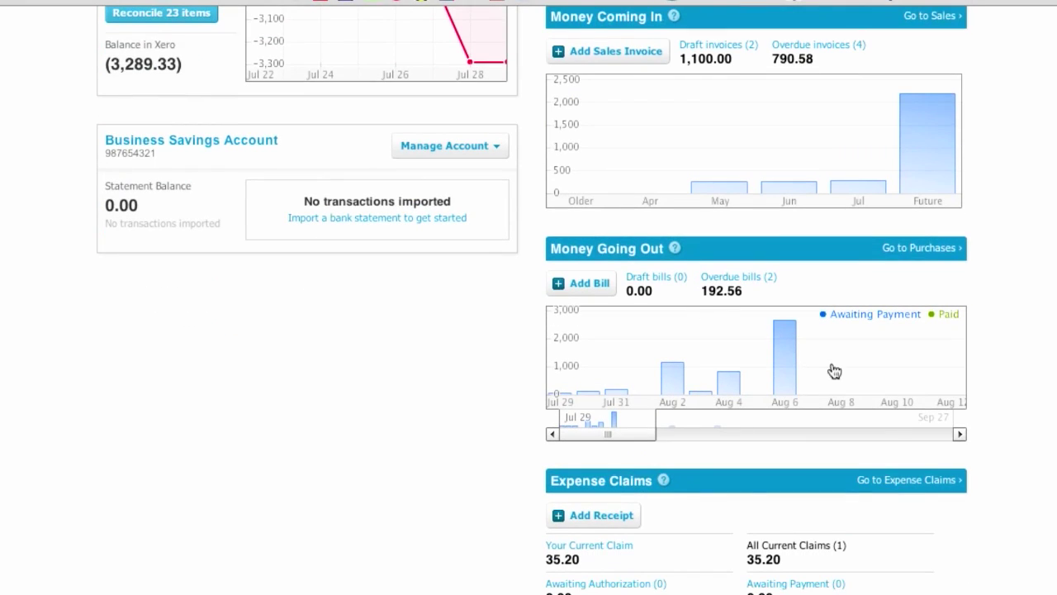
pyautogui.click(601, 250)
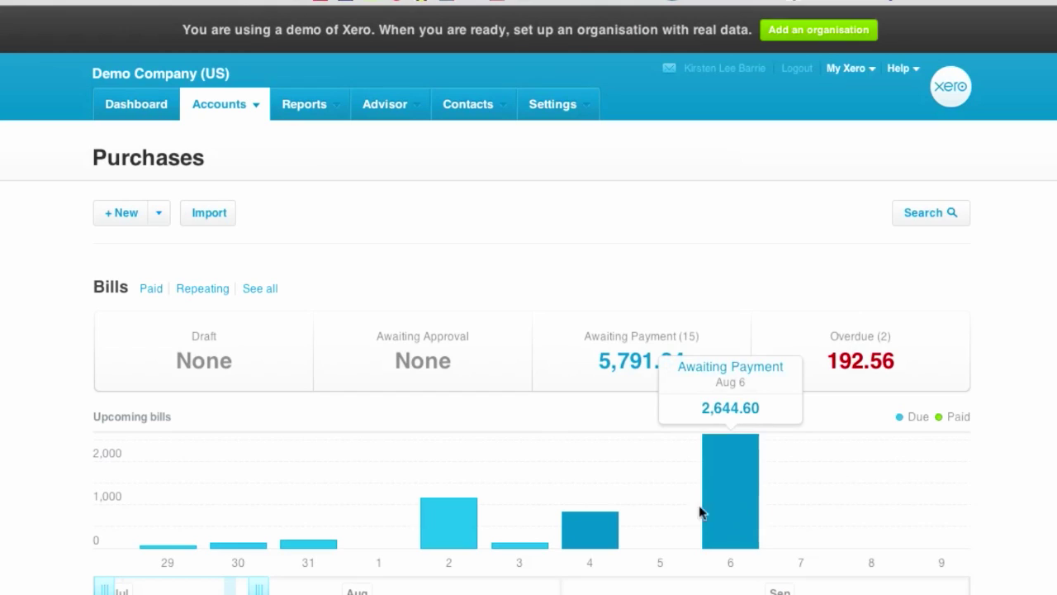
# Open the ABC Furniture bill from the Aug 2 bar of the upcoming bills chart and view its available bill options.
pyautogui.click(439, 539)
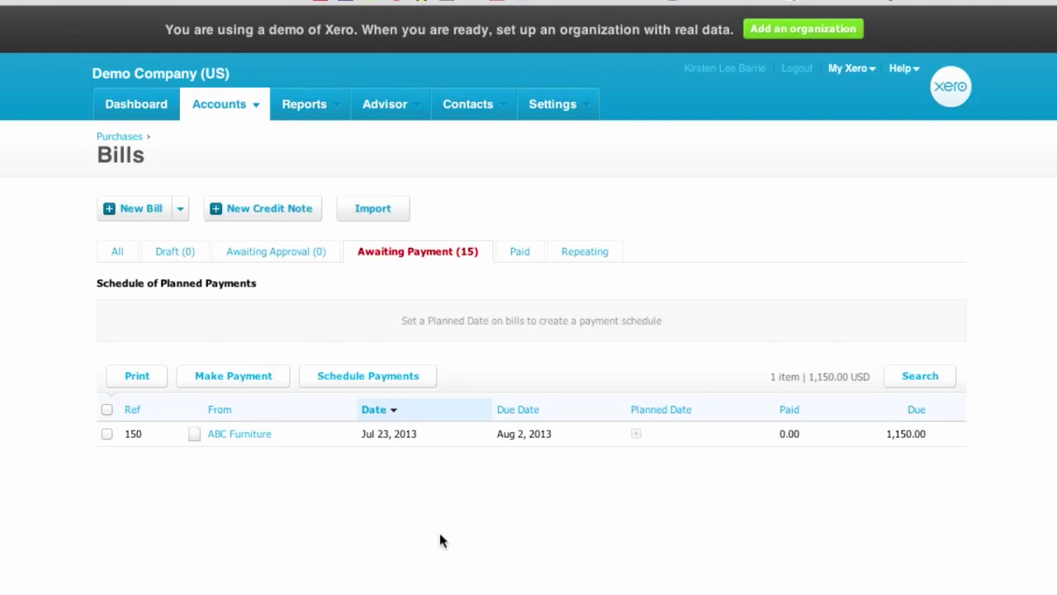
pyautogui.click(238, 434)
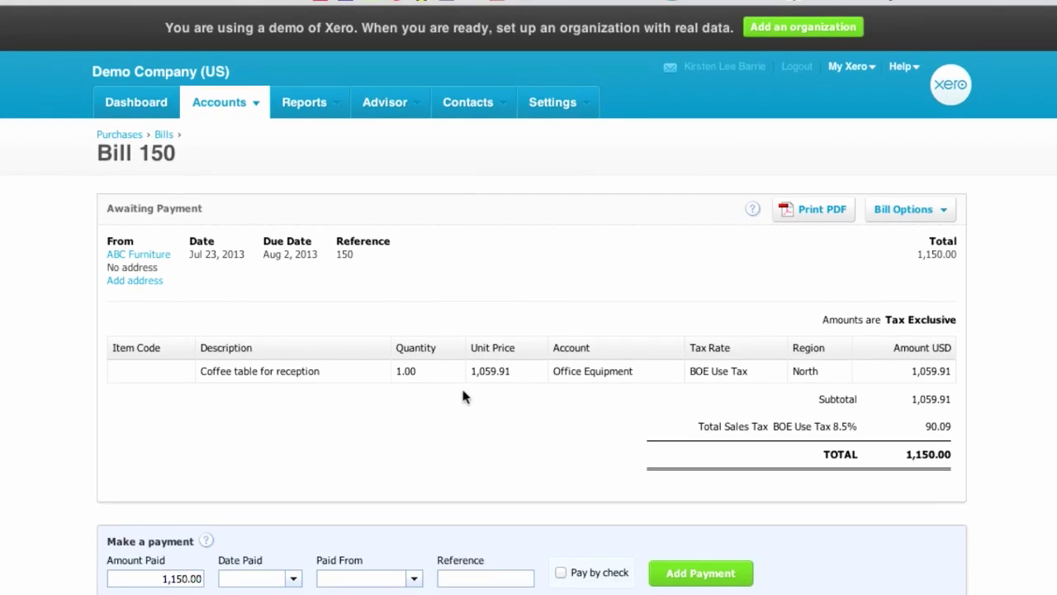
pyautogui.scroll(-2, 461, 396)
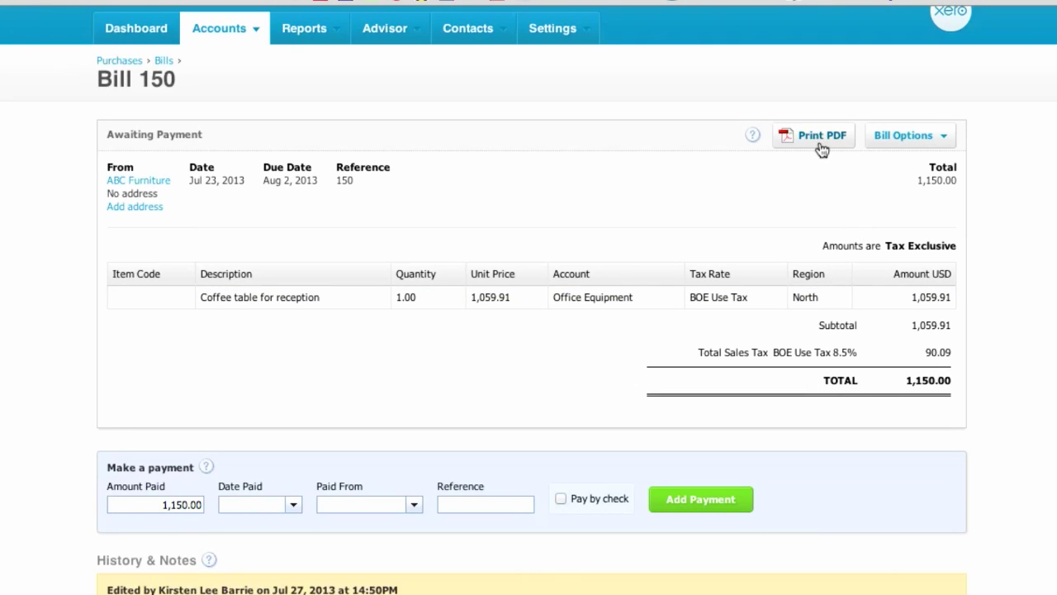
pyautogui.click(906, 138)
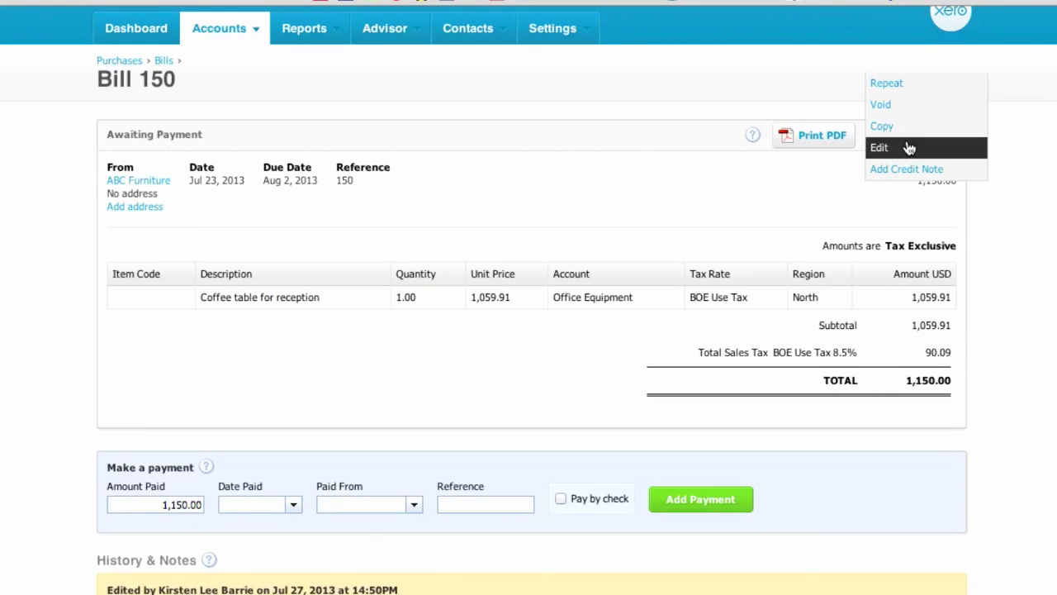
pyautogui.click(567, 206)
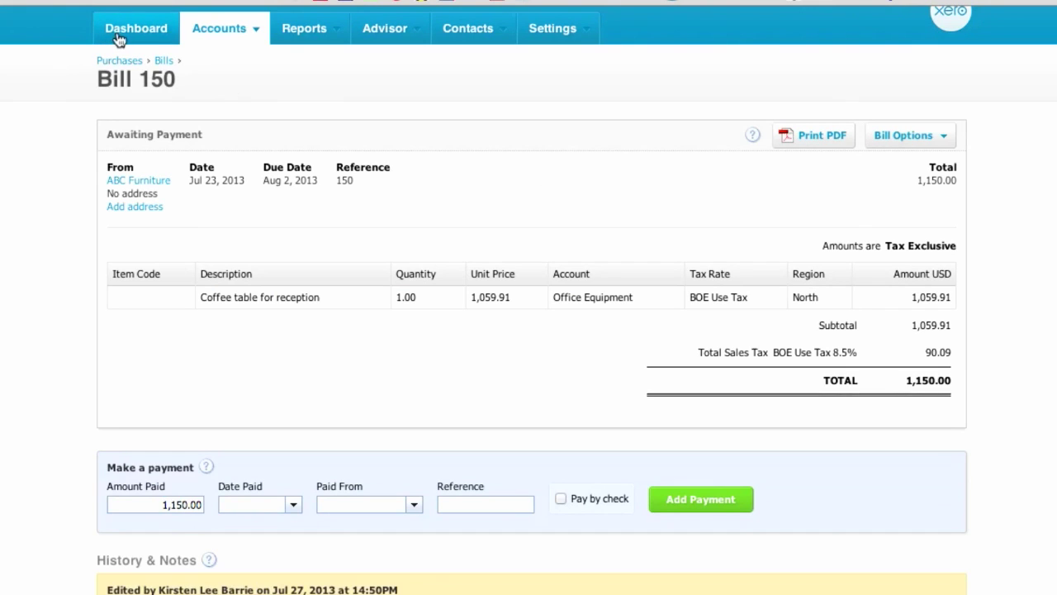
# Open the overview of all available reports.
pyautogui.click(303, 21)
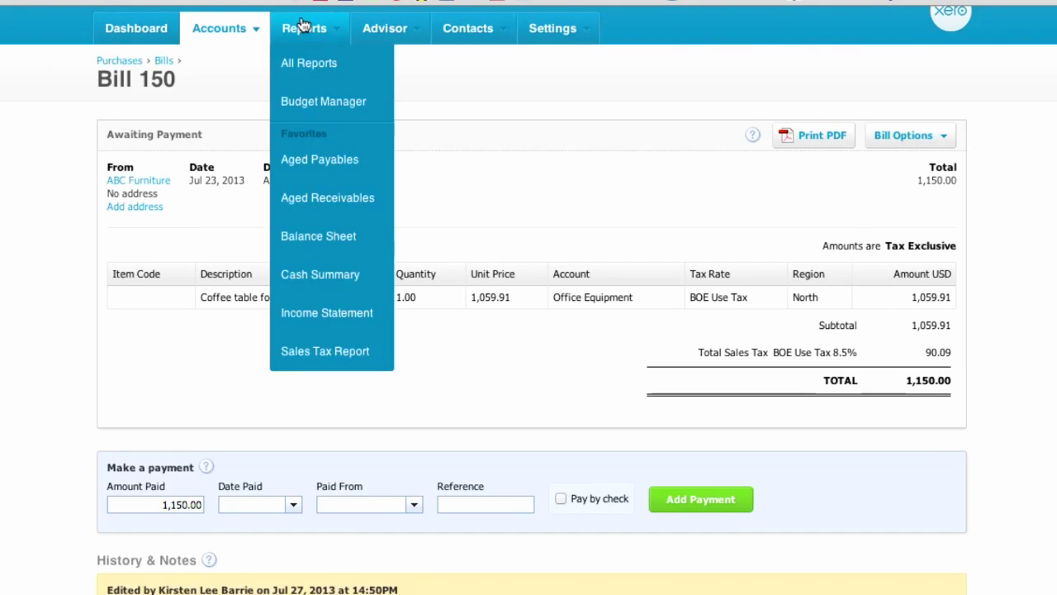
pyautogui.click(303, 81)
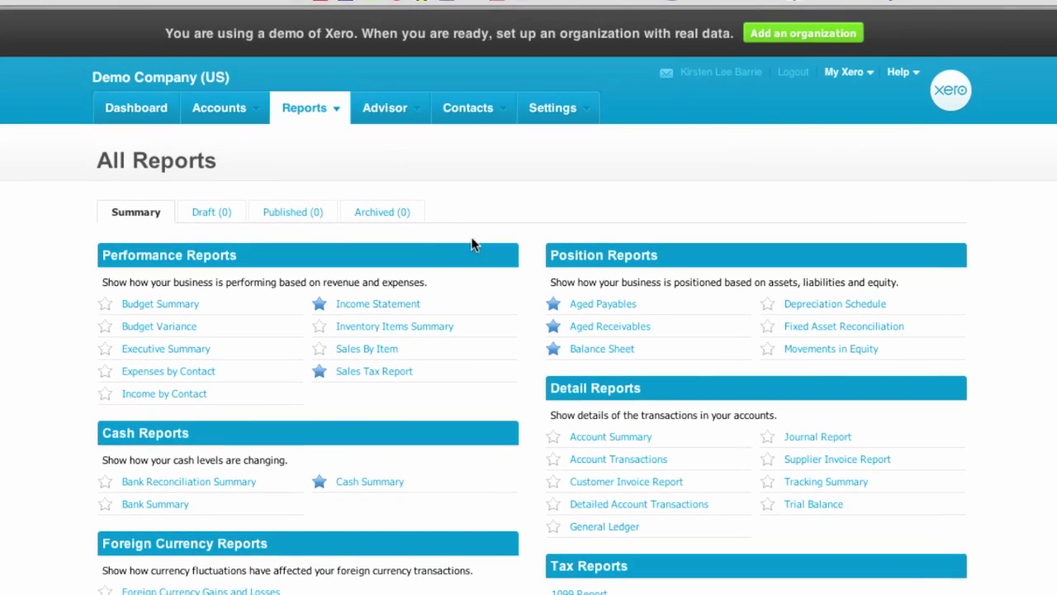
# Open the Income Statement from the Performance Reports and review its revenue, cost of sales and operating expenses.
pyautogui.scroll(-3, 472, 244)
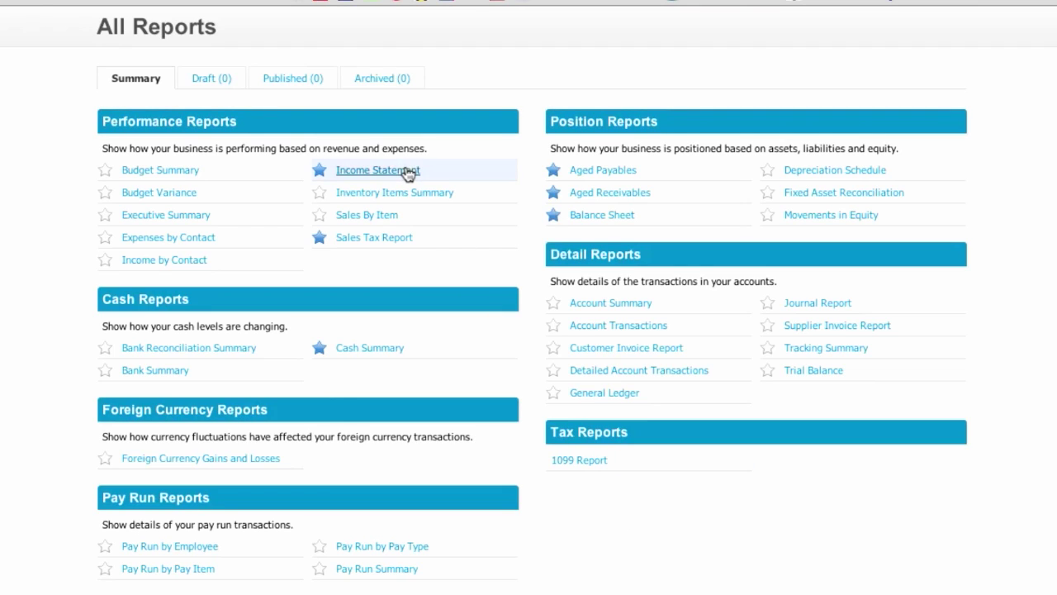
pyautogui.moveTo(409, 174)
pyautogui.click(409, 174)
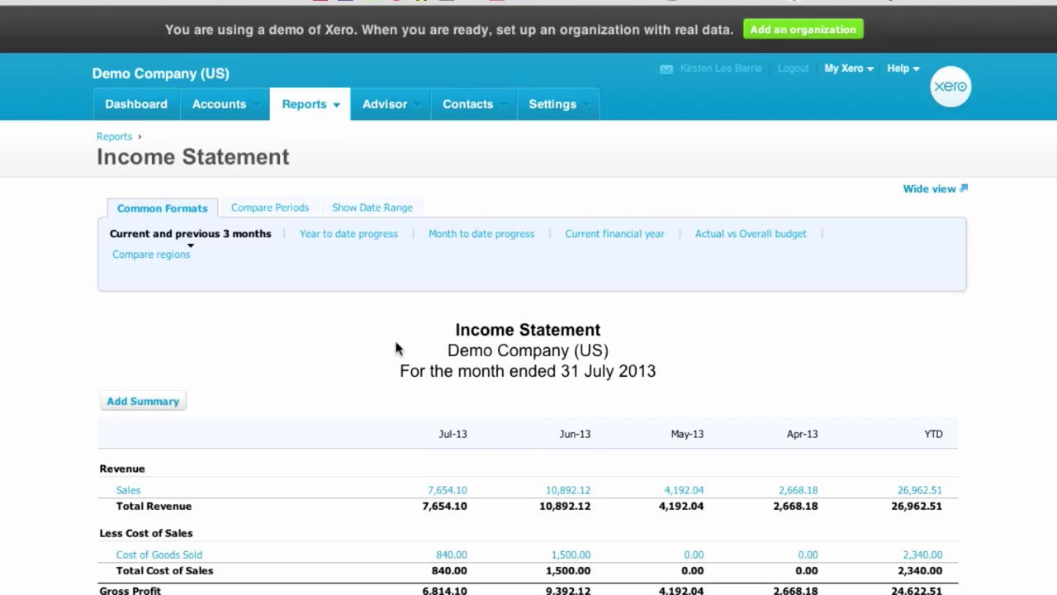
pyautogui.scroll(-5, 396, 347)
pyautogui.scroll(1, 339, 372)
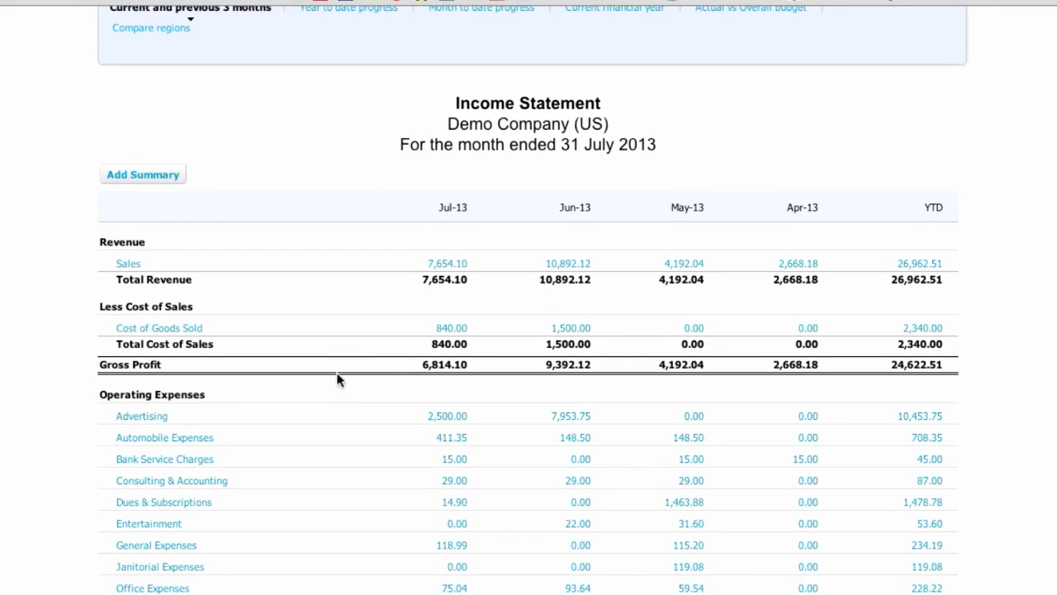
pyautogui.scroll(-2, 245, 415)
pyautogui.scroll(-2, 270, 444)
pyautogui.scroll(-2, 271, 444)
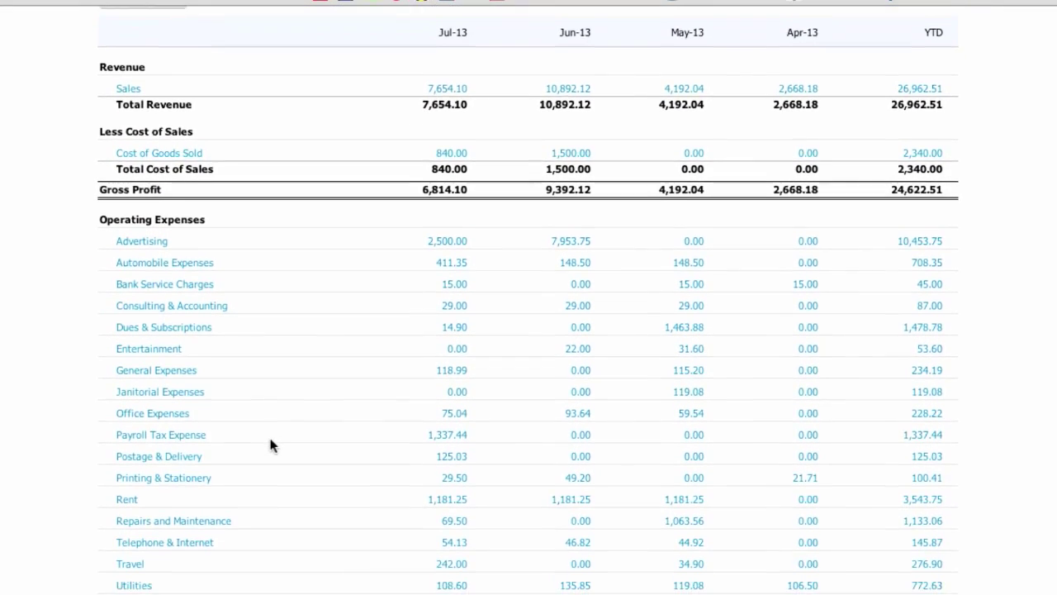
# Switch the Income Statement to the Compare regions format and review the figures by region.
pyautogui.scroll(3, 300, 397)
pyautogui.scroll(4, 299, 398)
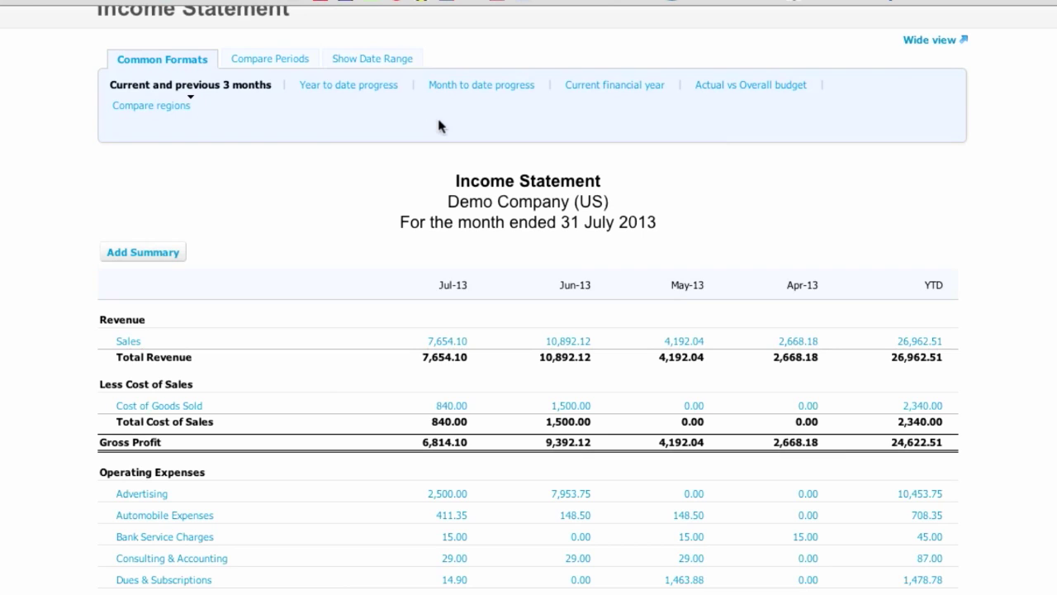
pyautogui.click(145, 107)
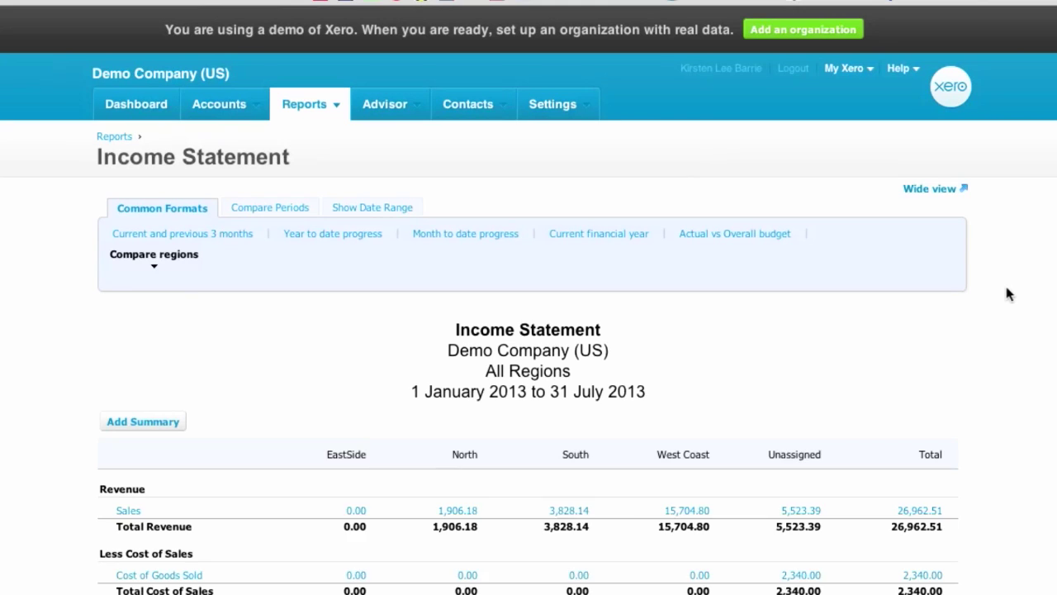
pyautogui.scroll(-4, 1008, 293)
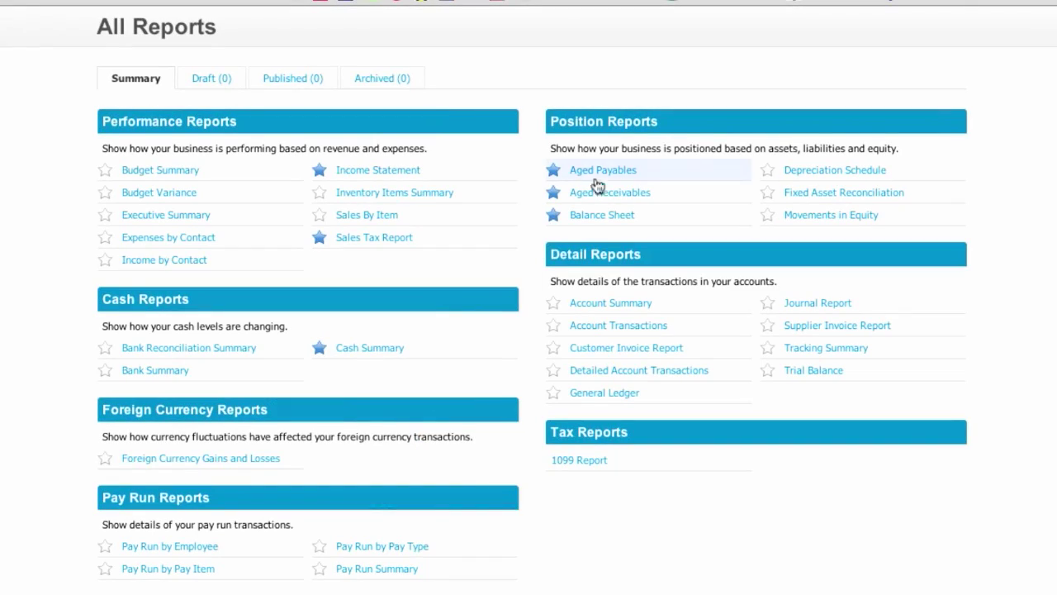
# Open the Aged Receivables report from the Position Reports and review the amounts owed by each customer.
pyautogui.click(638, 193)
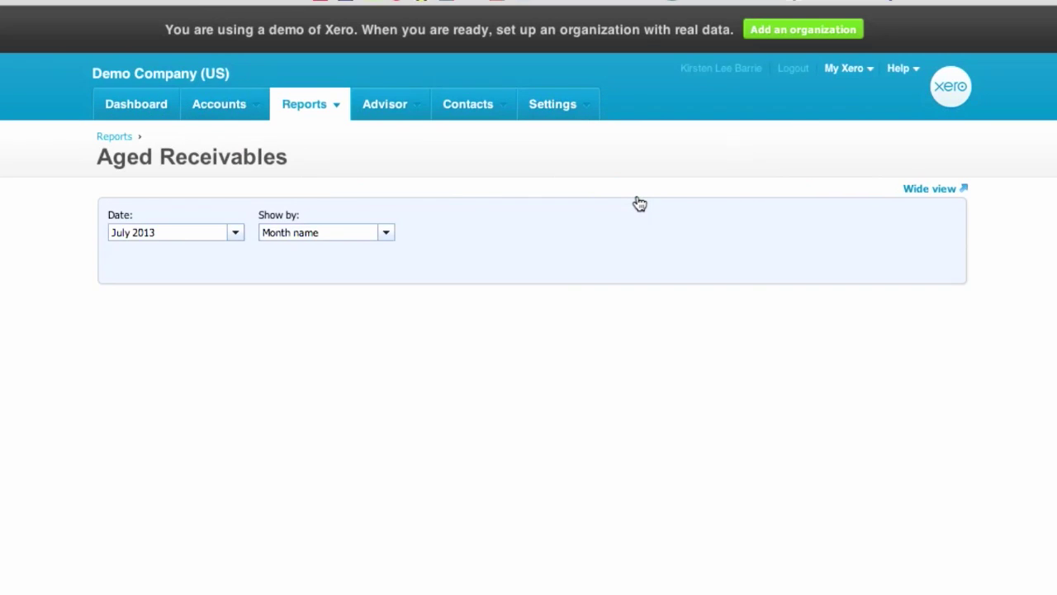
pyautogui.scroll(-3, 805, 411)
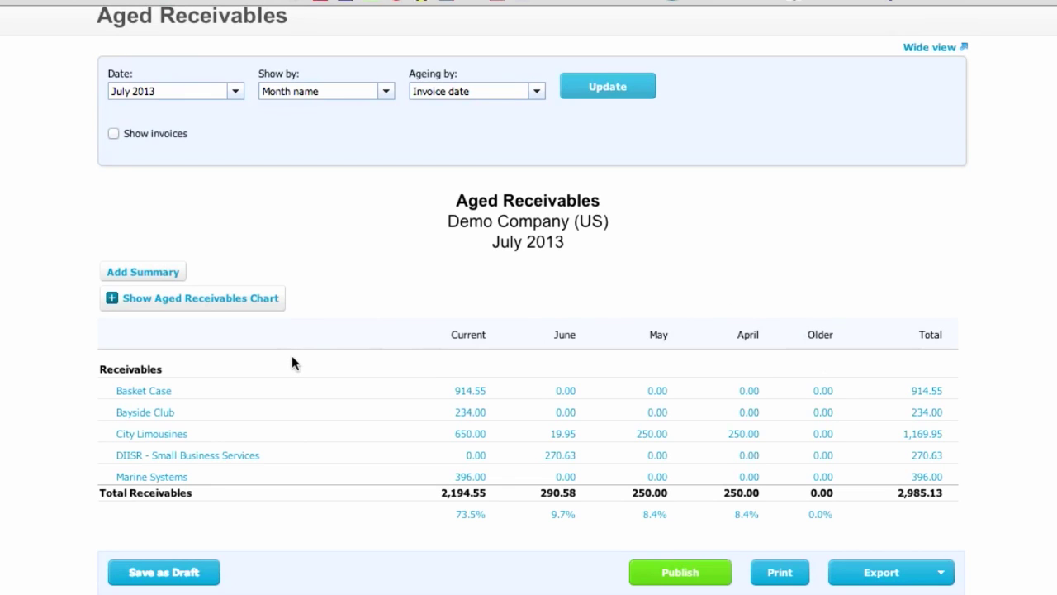
pyautogui.scroll(-2, 293, 364)
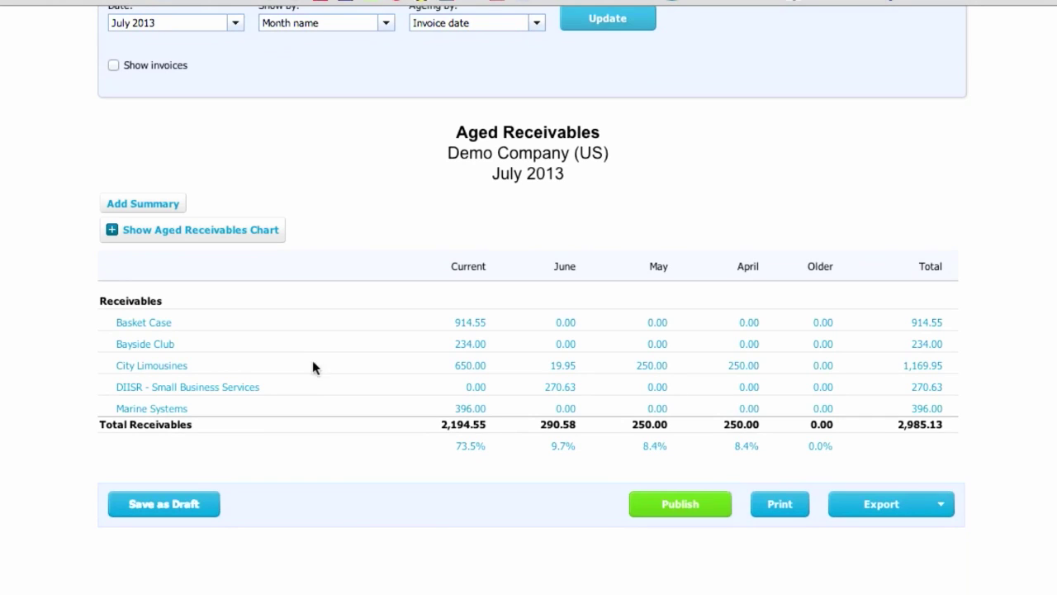
# Publish the Aged Receivables report with its existing cover, footer and logo settings, and request its PDF version.
pyautogui.click(679, 509)
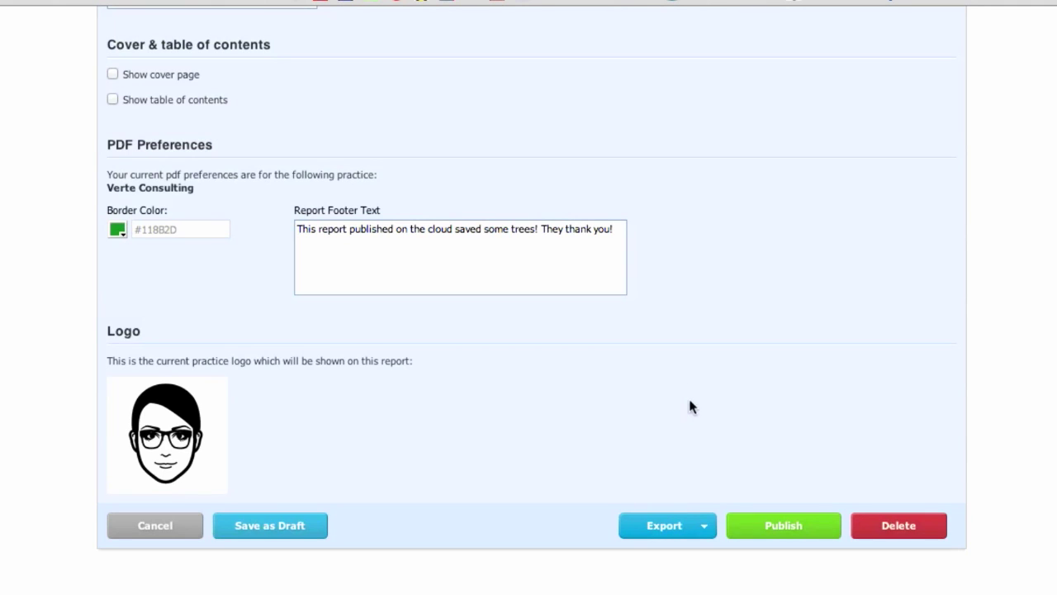
pyautogui.click(761, 527)
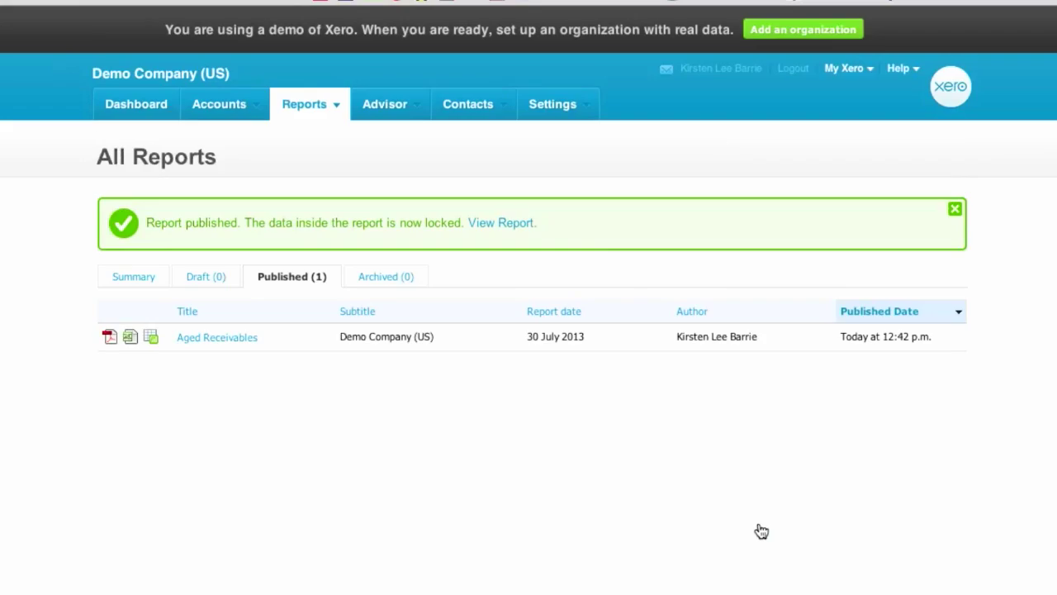
pyautogui.click(110, 340)
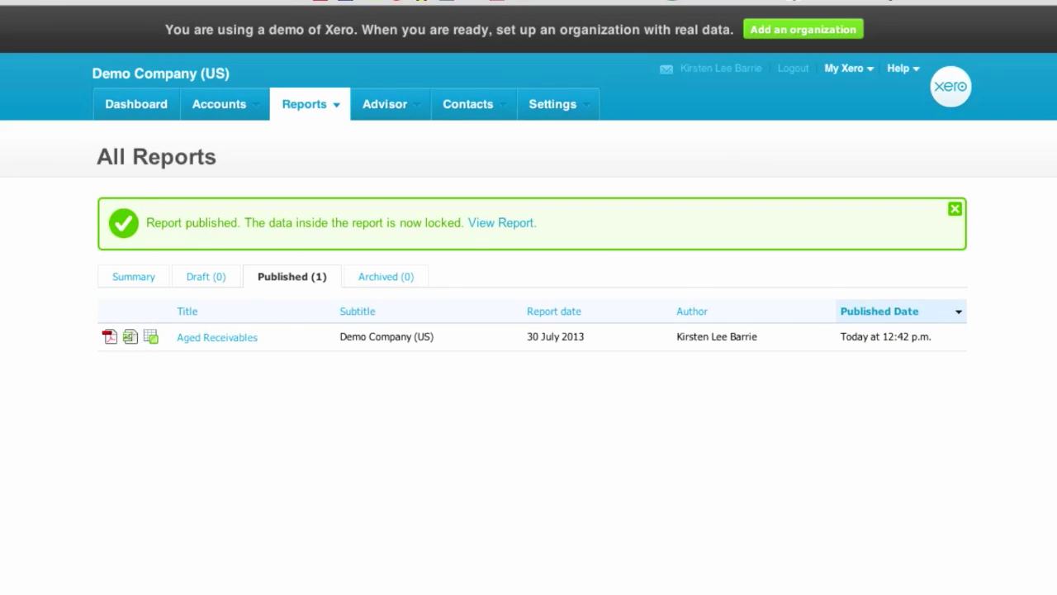